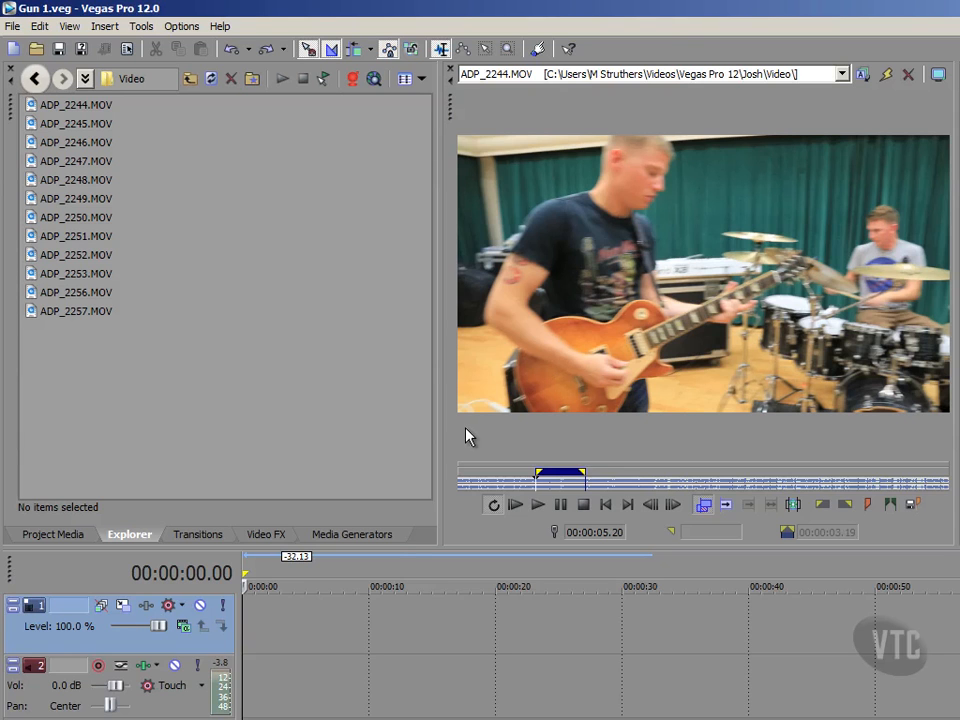
Mark ADP_2244.MOV from 00:00:05.20 to 00:00:09.09 and create a forward-playing subclip named "ADP_2244.MOV - subclip 1" from the selection
drag(526, 486, 541, 484)
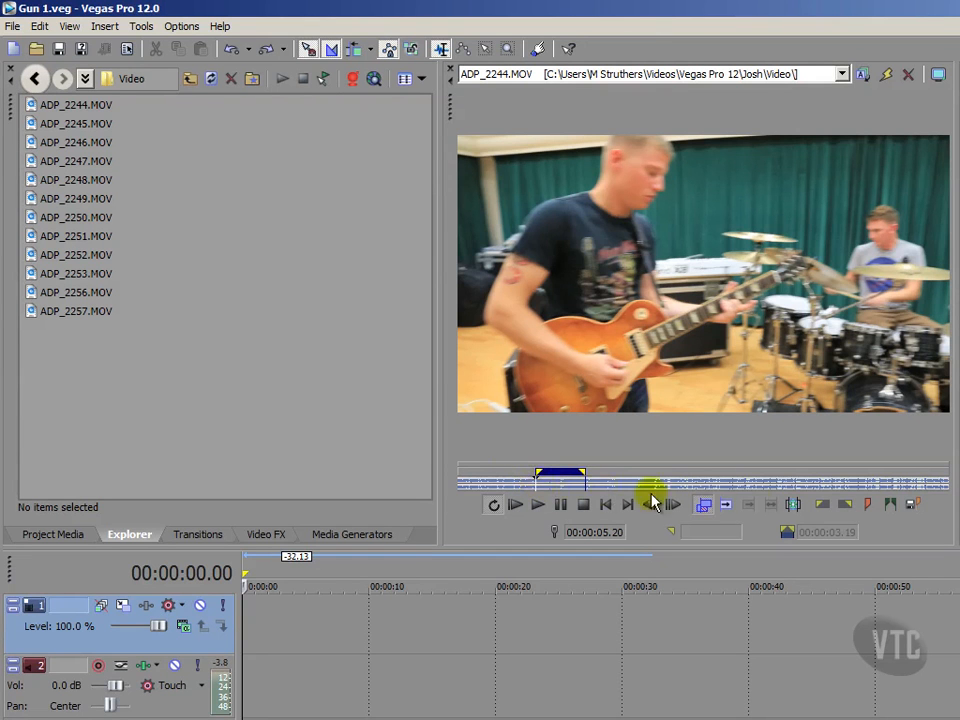
click(822, 512)
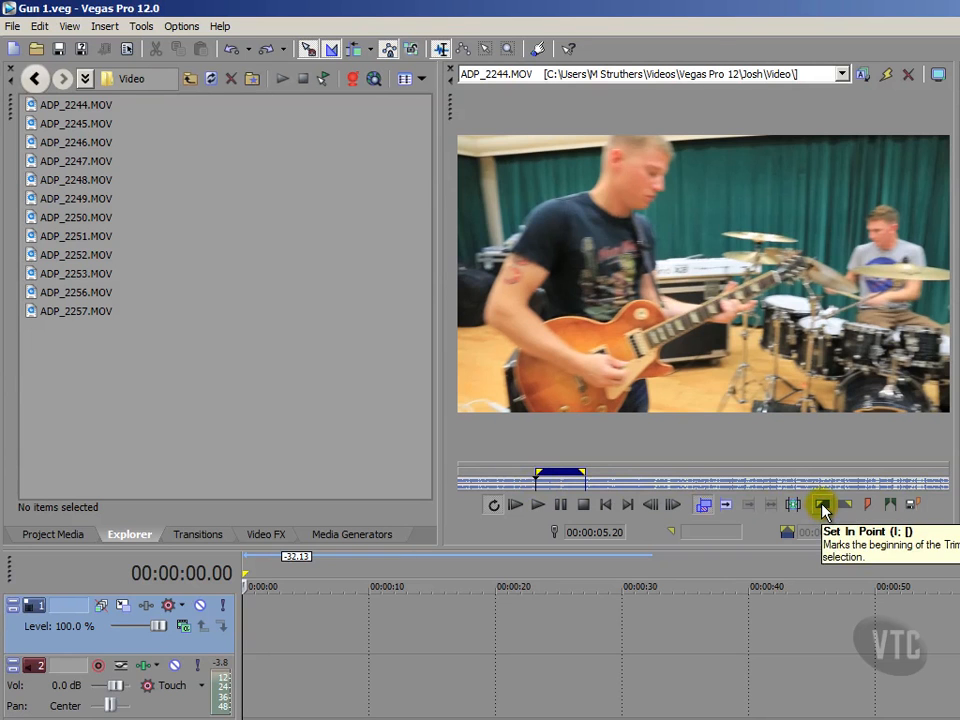
click(538, 506)
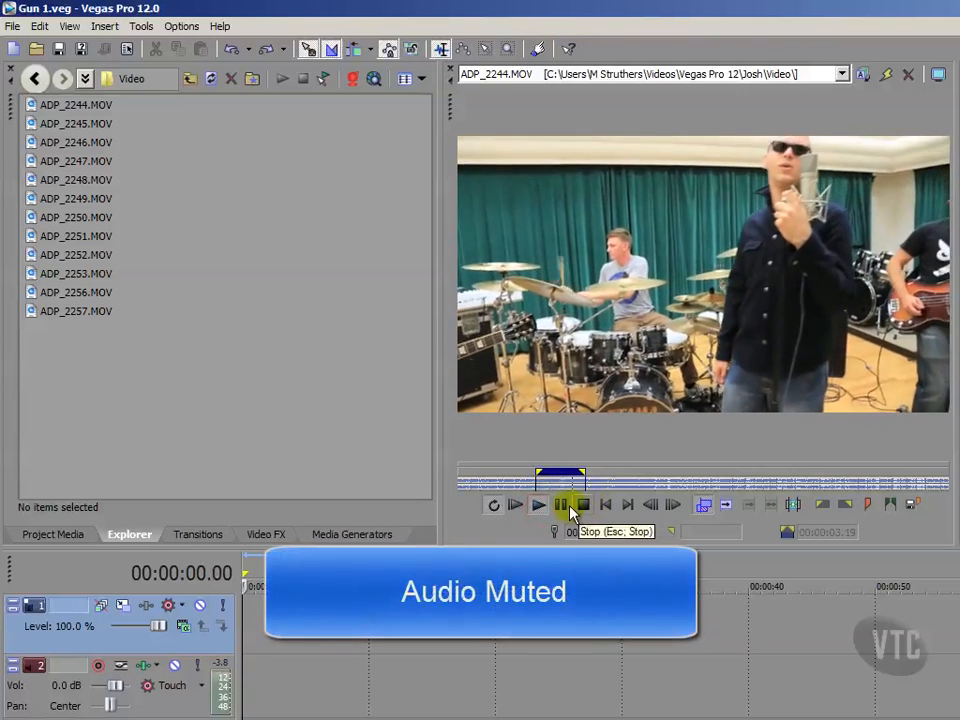
click(561, 506)
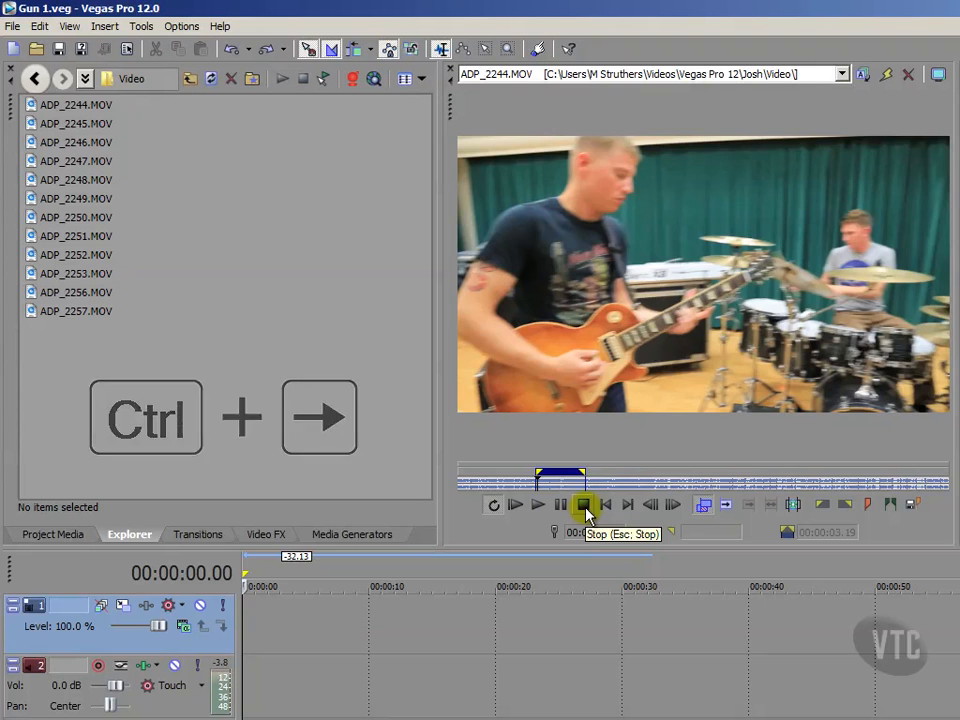
key(ctrl+Right)
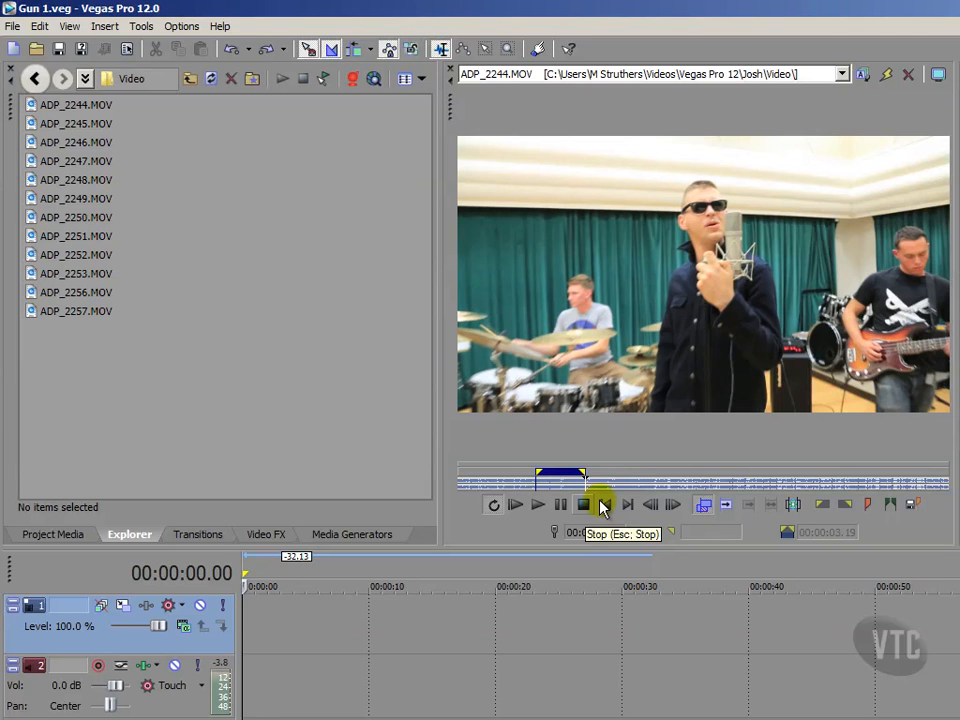
click(845, 505)
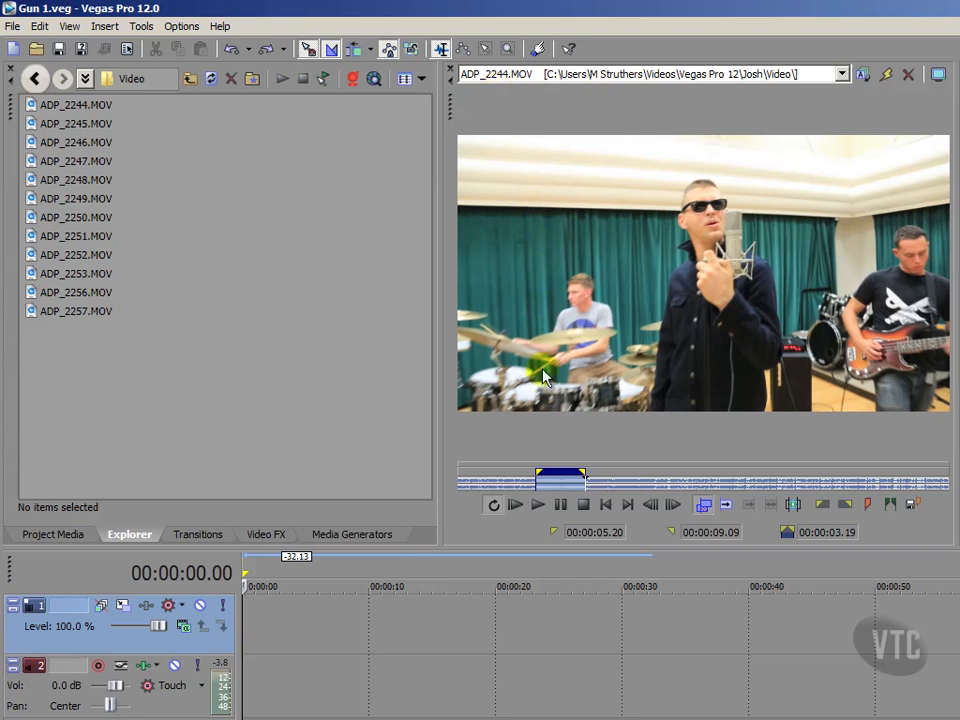
click(793, 508)
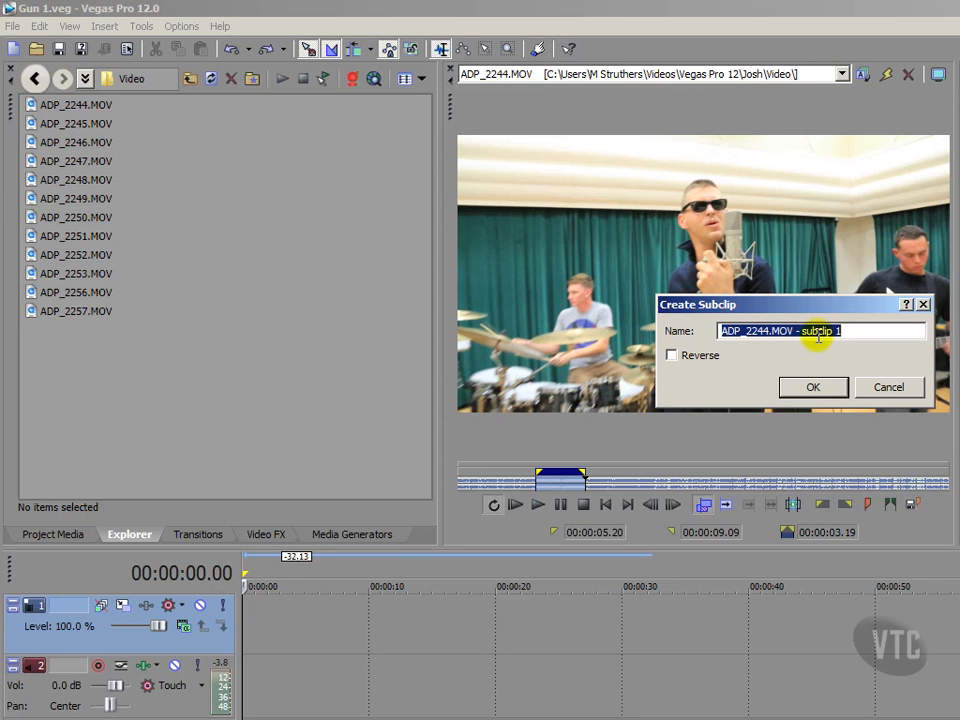
click(814, 388)
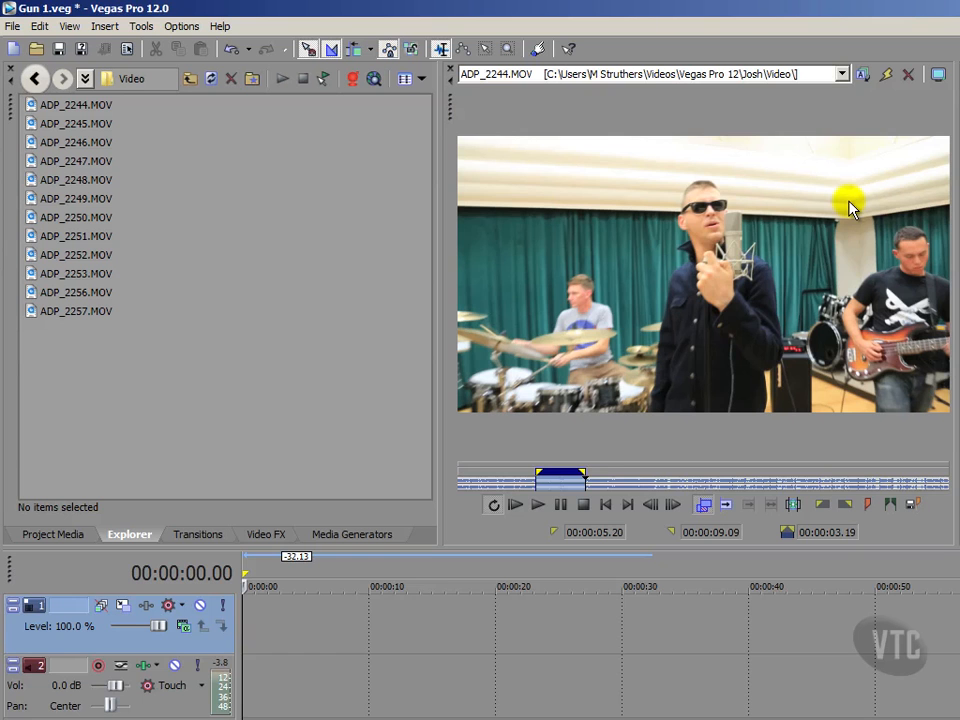
Remove ADP_2244.MOV, ADP_2245.MOV, ADP_2246.MOV and ADP_2247.MOV from the Trimmer so that no media is loaded
click(903, 77)
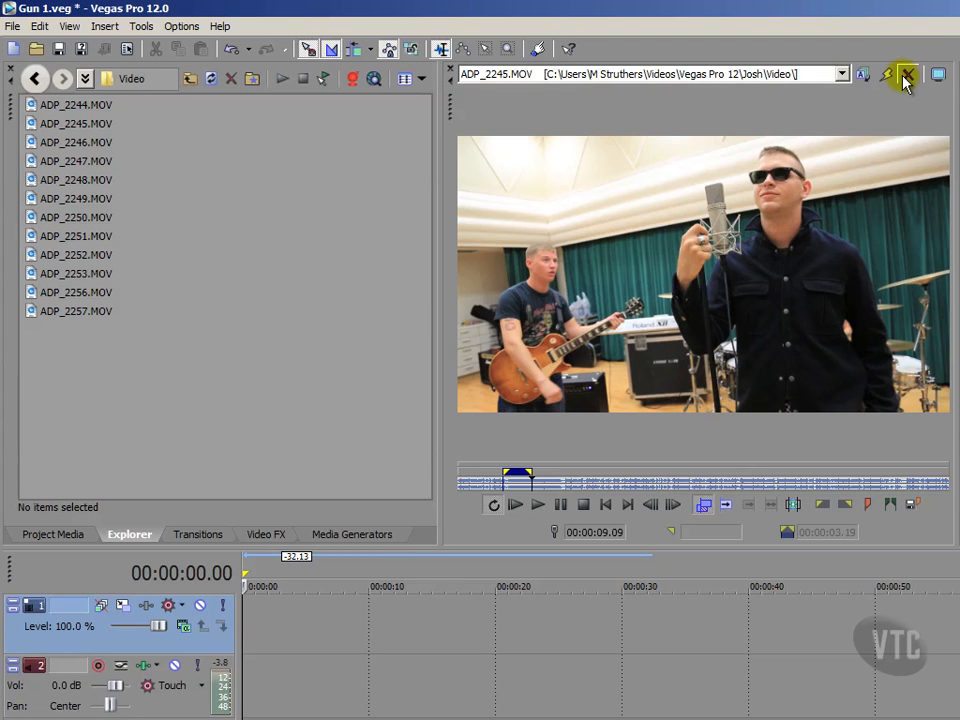
click(906, 78)
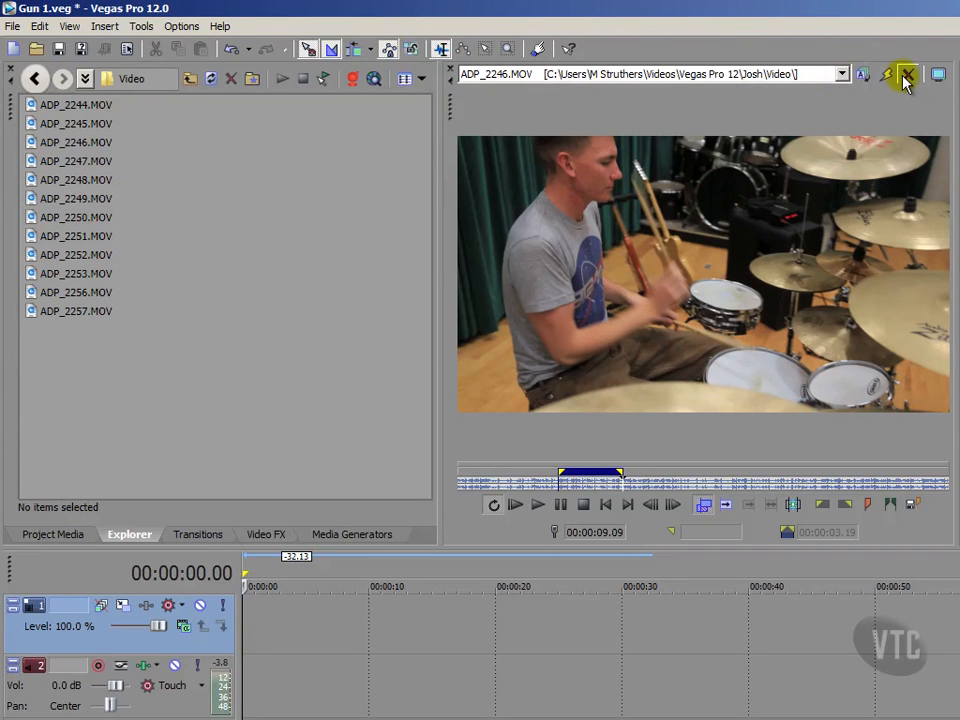
click(905, 80)
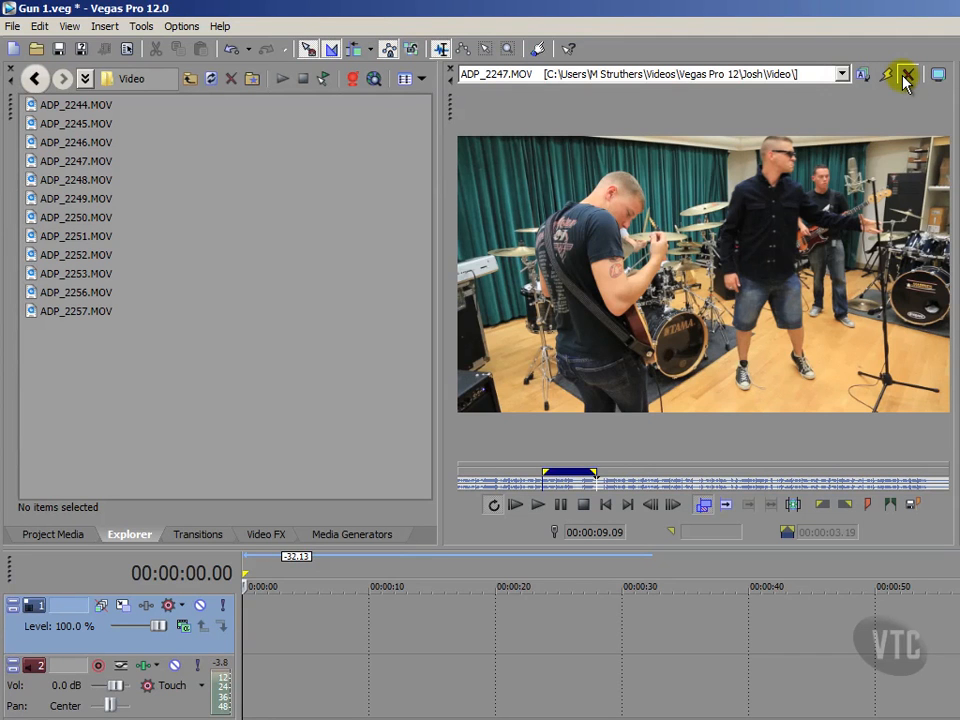
click(905, 78)
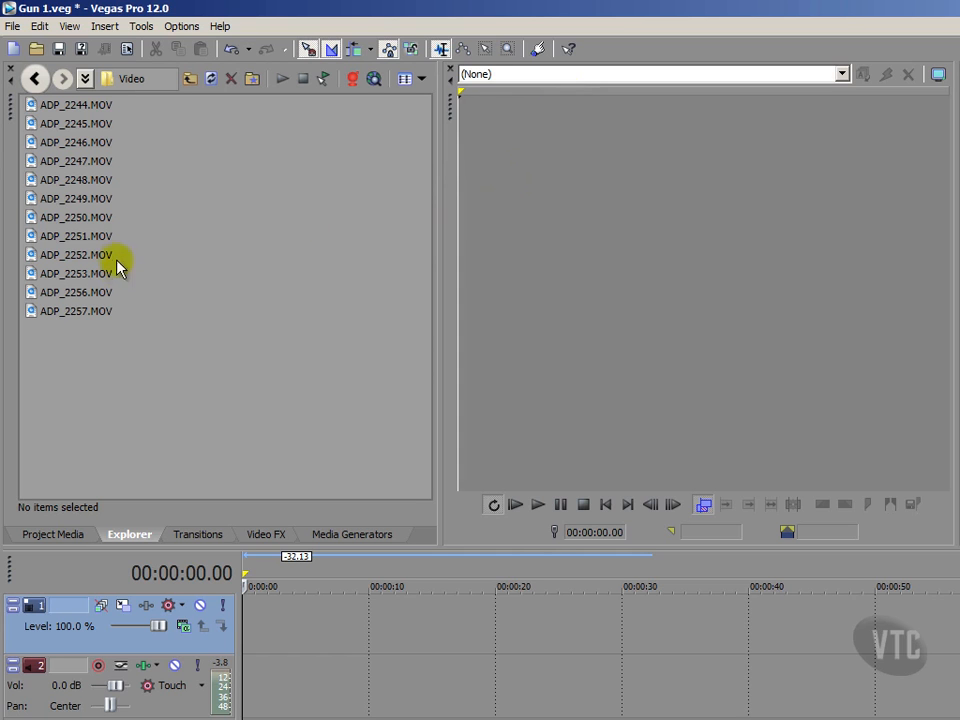
Place the ADP_2244.MOV subclip from the project media at the very start of the timeline
click(63, 536)
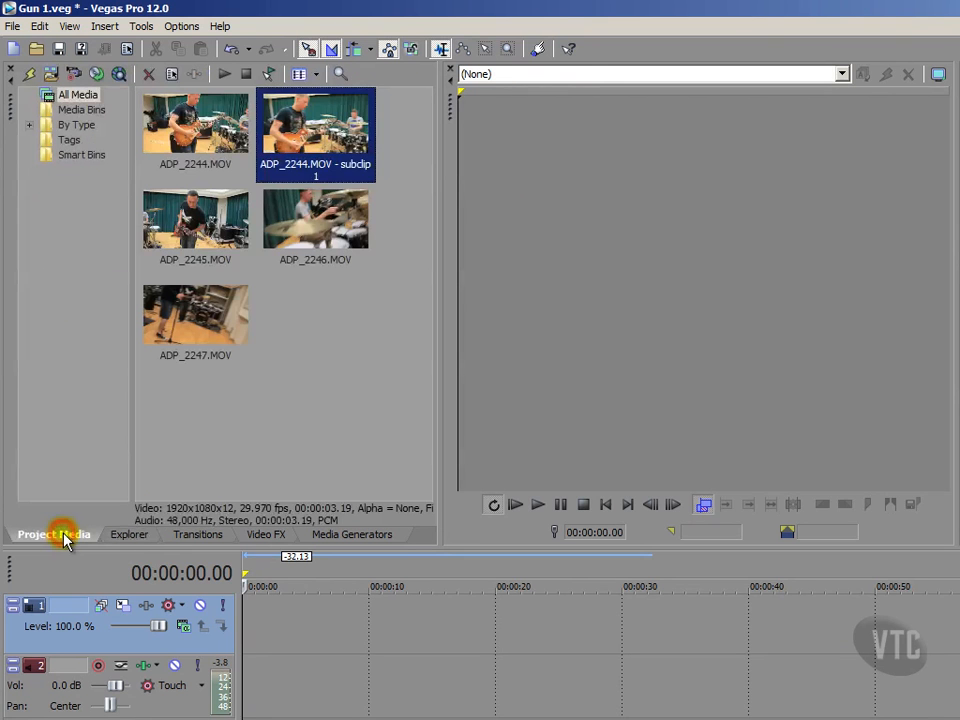
click(330, 411)
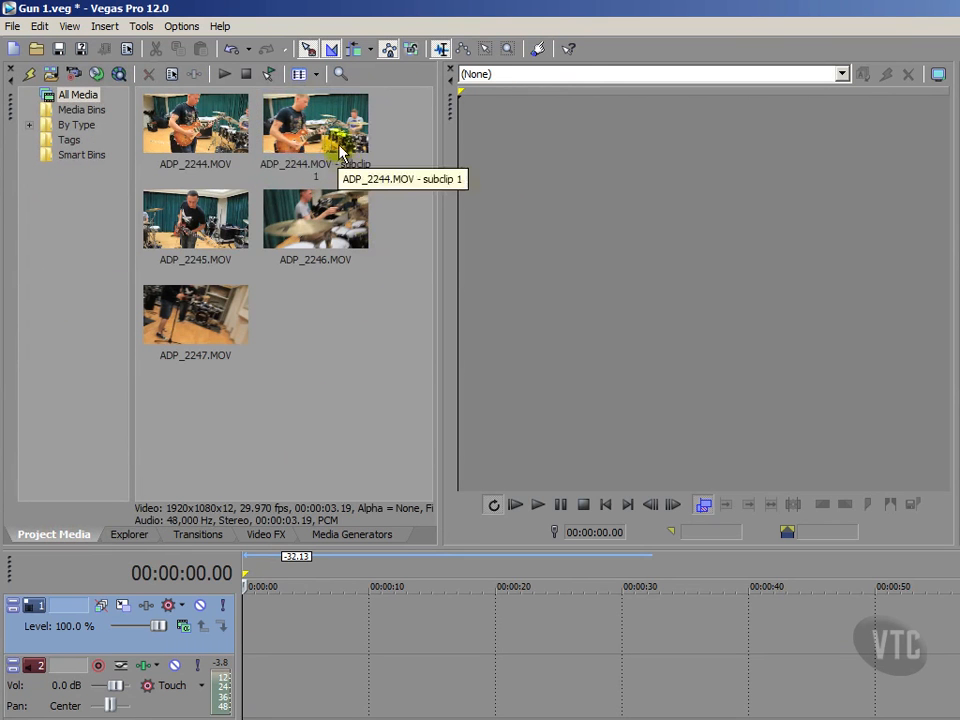
click(313, 128)
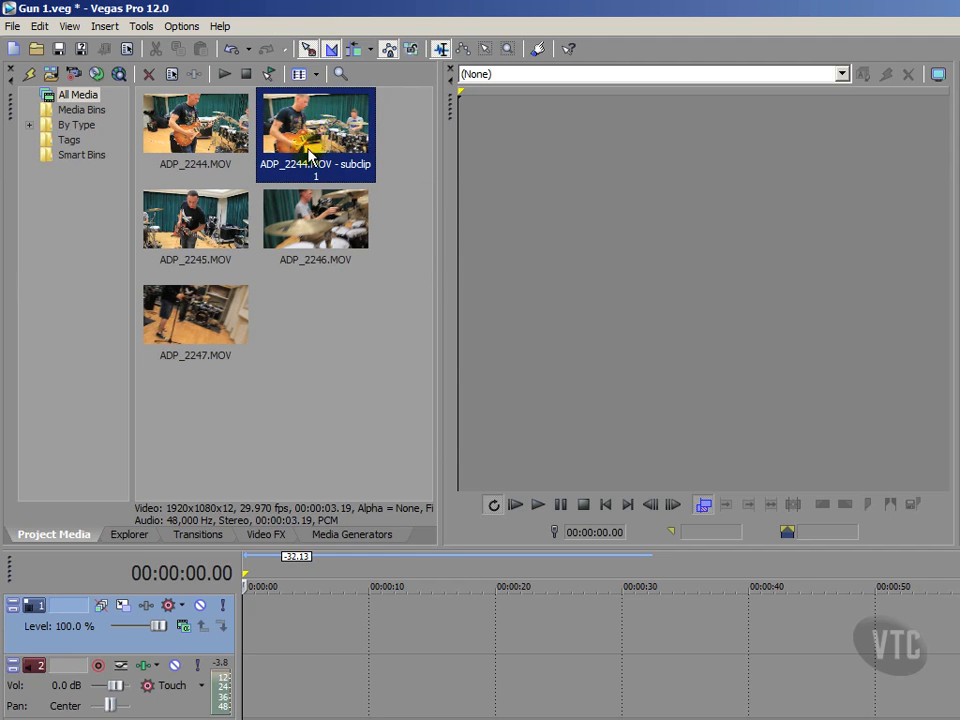
click(155, 112)
drag(315, 128, 265, 625)
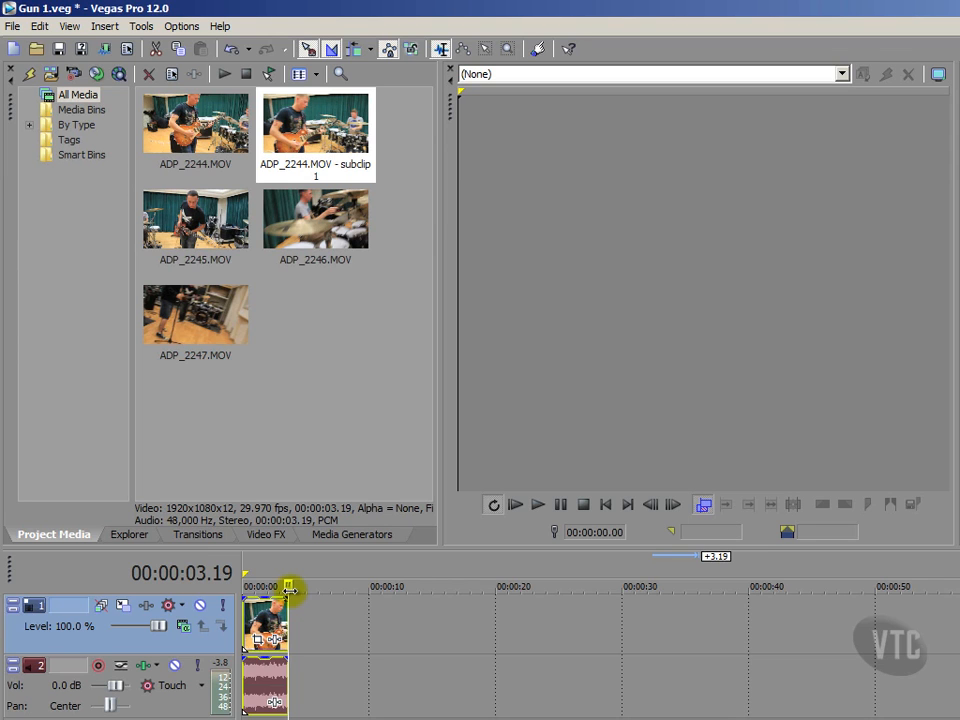
Trim the end of the subclip event on the timeline so that it ends at about 2 seconds
key(Up)
key(Up)
key(Up)
key(Up)
key(Up)
key(Up)
key(Up)
key(Up)
key(Up)
key(Up)
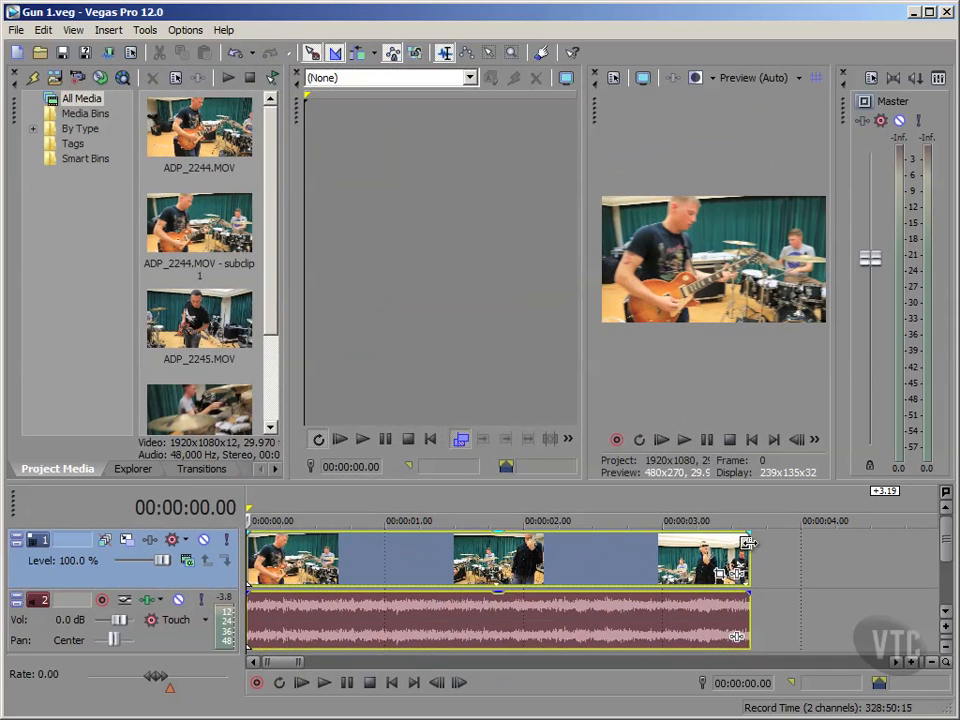
drag(747, 542, 521, 532)
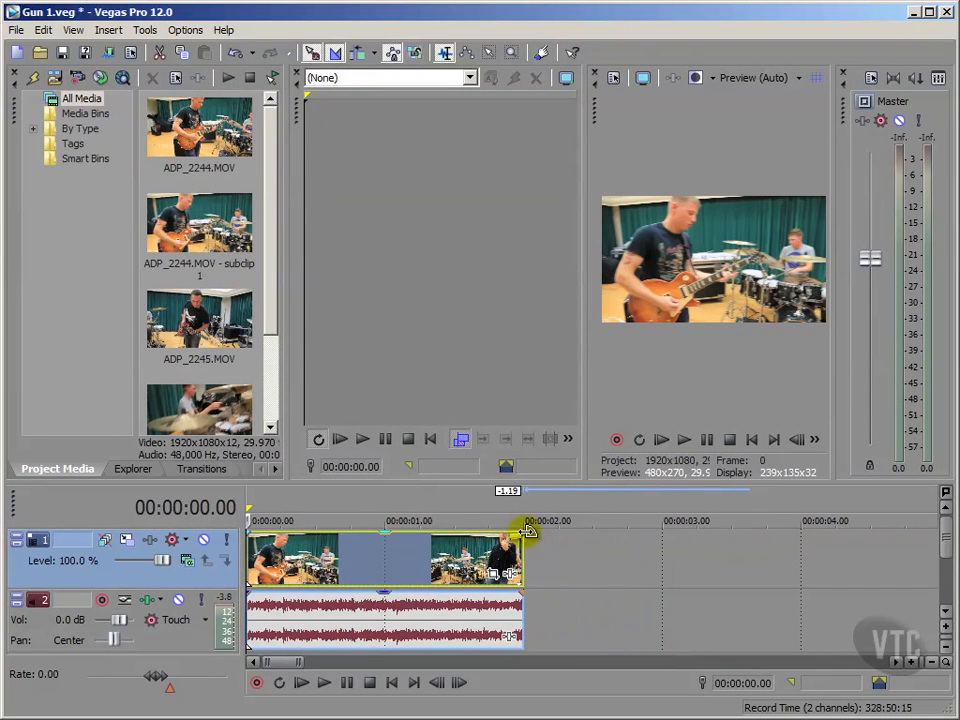
click(426, 367)
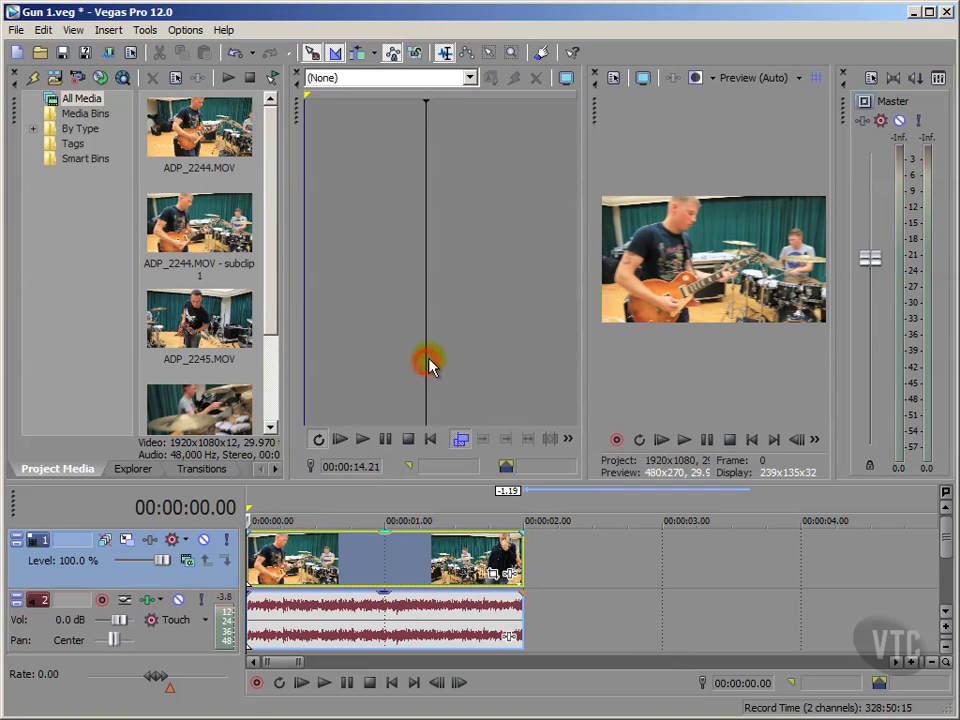
Add ADP_2245.MOV to the timeline and align its start with the end of the trimmed subclip event
click(212, 323)
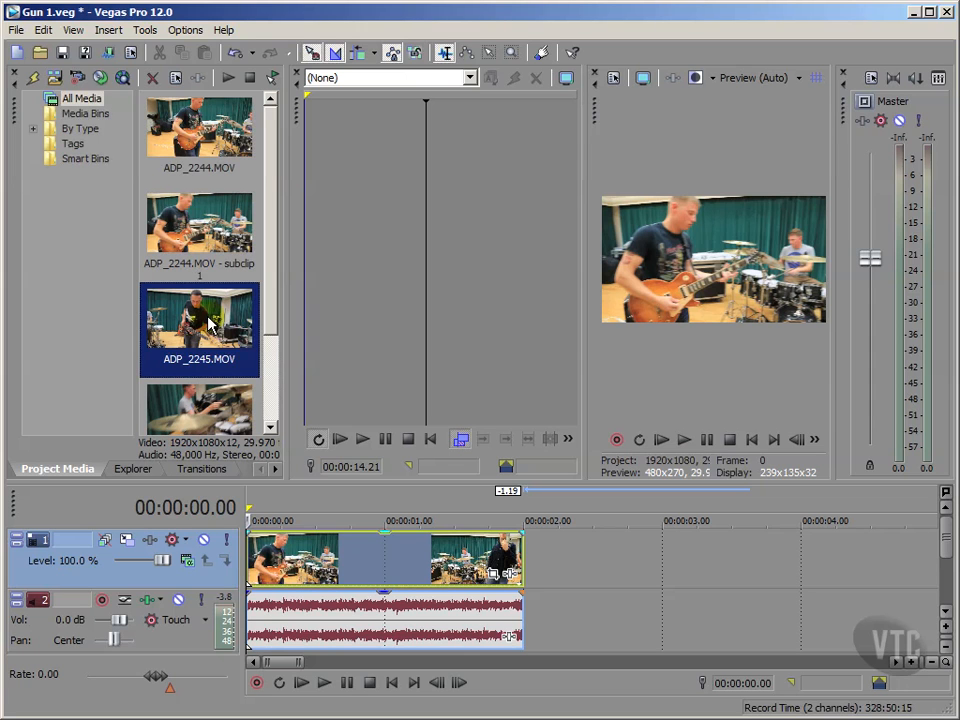
drag(210, 322, 688, 562)
drag(737, 547, 562, 562)
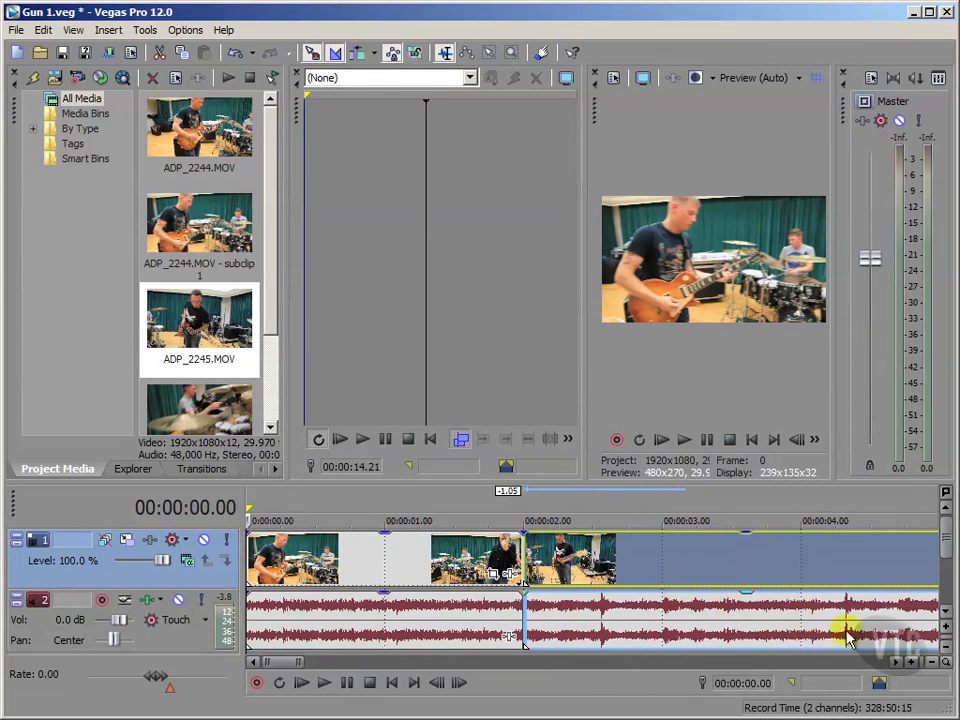
Zoom the timeline out until the whole ADP_2245.MOV event fits in view
click(929, 664)
click(929, 664)
click(929, 664)
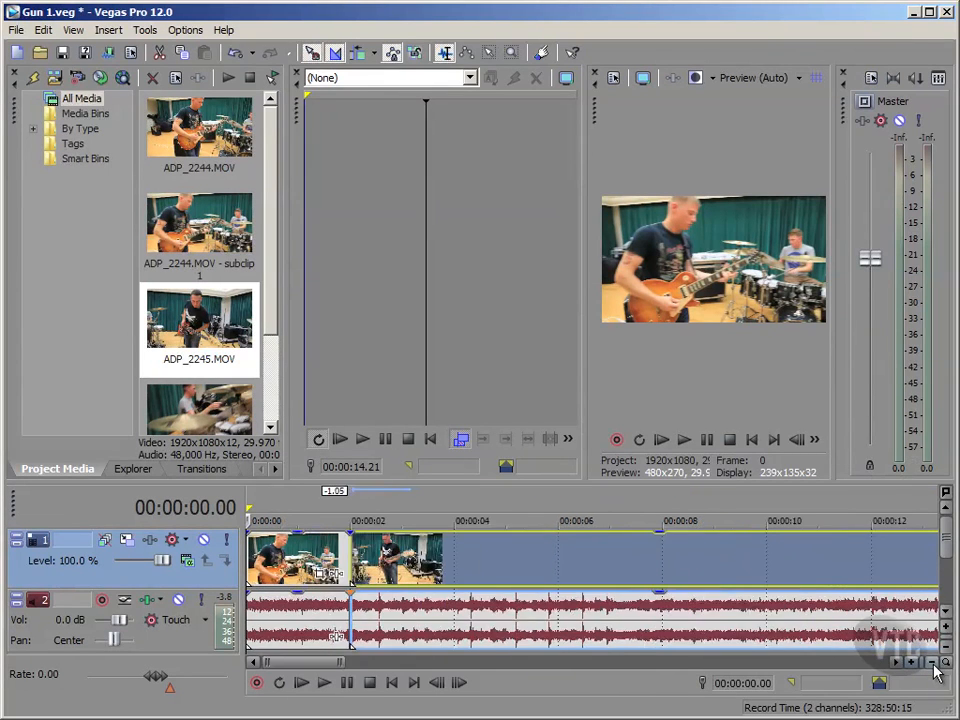
click(929, 664)
click(931, 664)
click(931, 664)
click(931, 664)
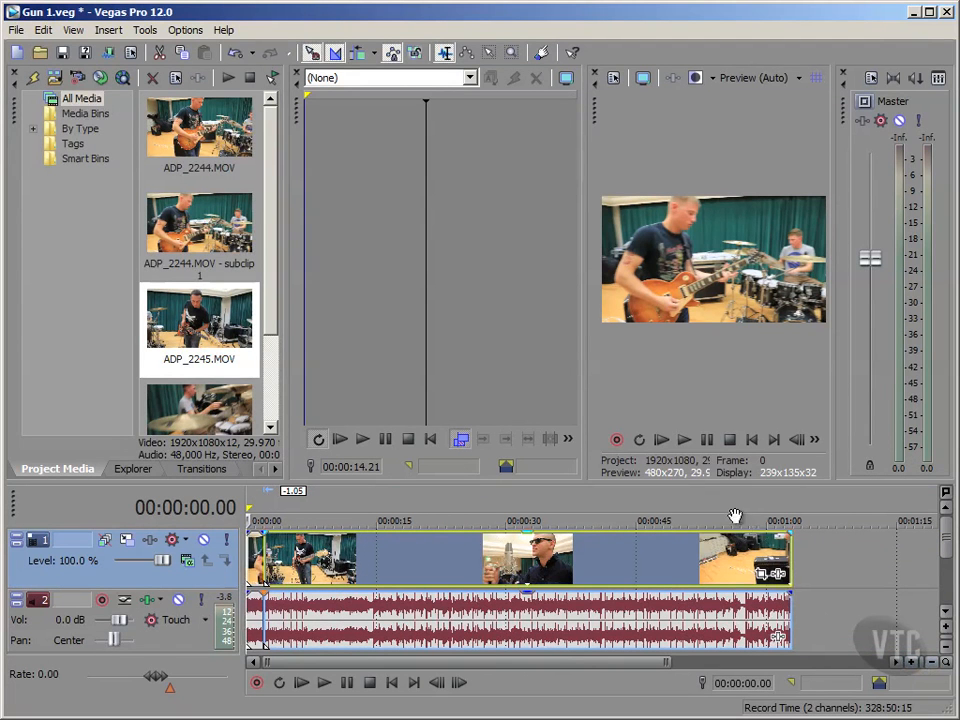